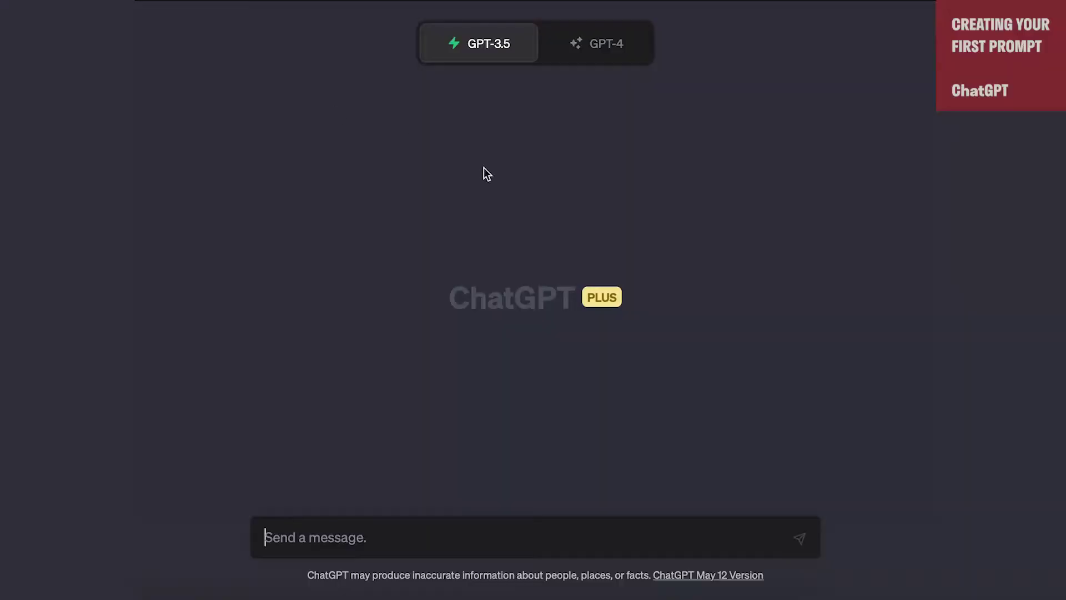
Choose the GPT-4 model and send the prompt "Write a paragraph about why group work is important".
left_click(580, 45)
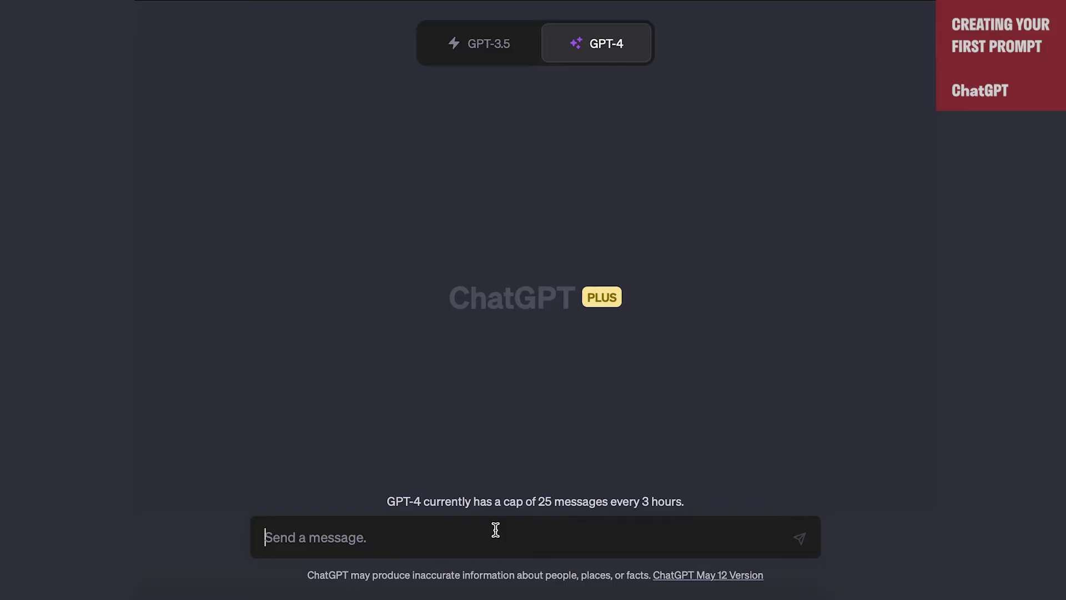
type("Write a paragh")
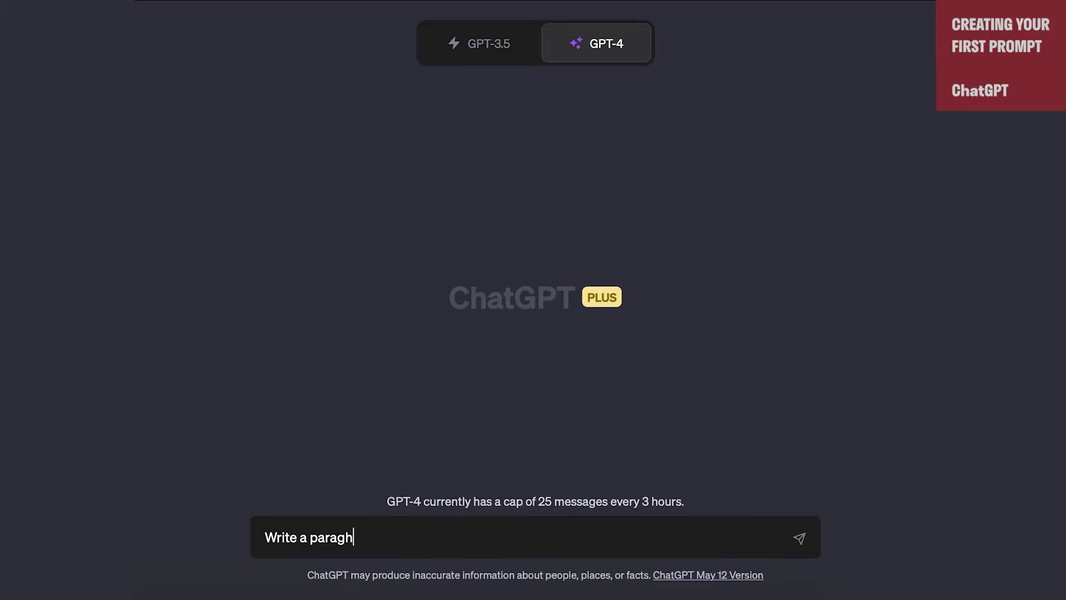
key("BackSpace")
type("raph about why g")
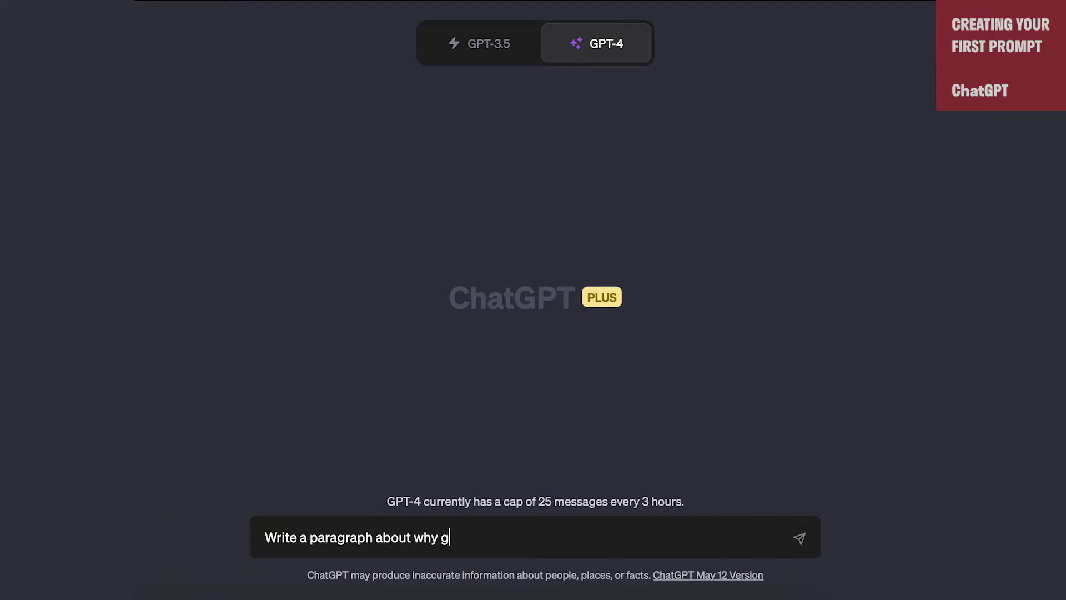
type("roup work in")
key("BackSpace")
type("s im")
key("BackSpace")
type("mportant")
key("Return")
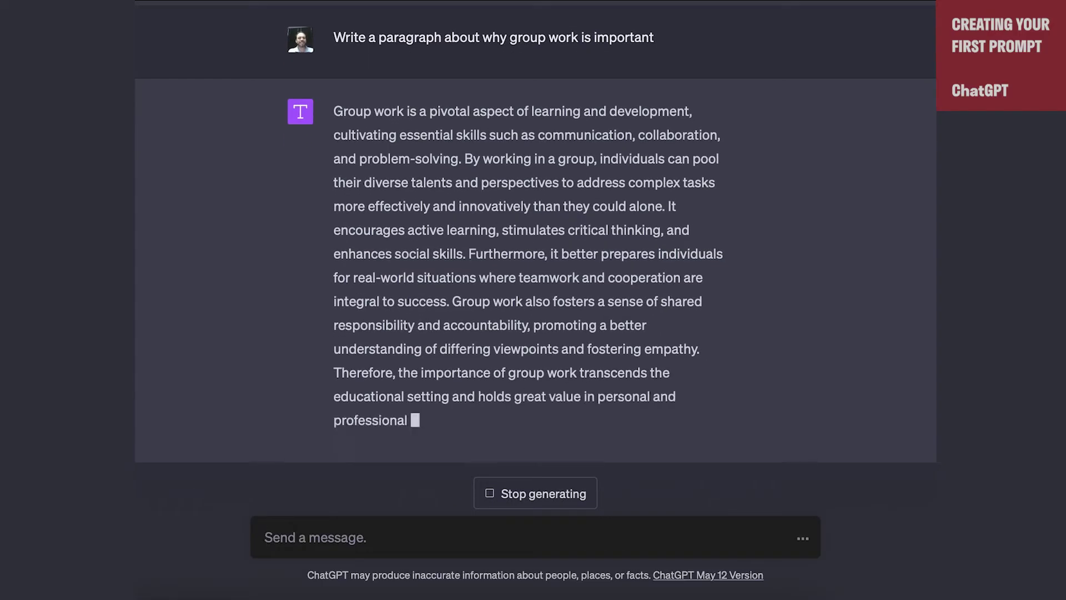
Edit the sent prompt to begin with "Act like an experienced teacher." and resubmit it.
scroll(614, 295, "up", 2)
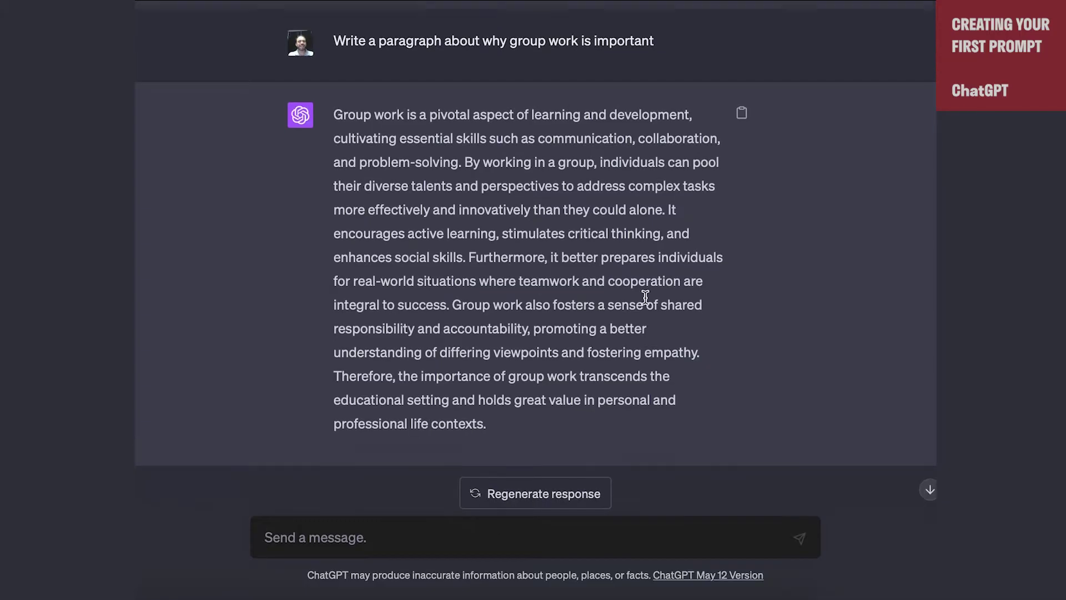
left_click(739, 71)
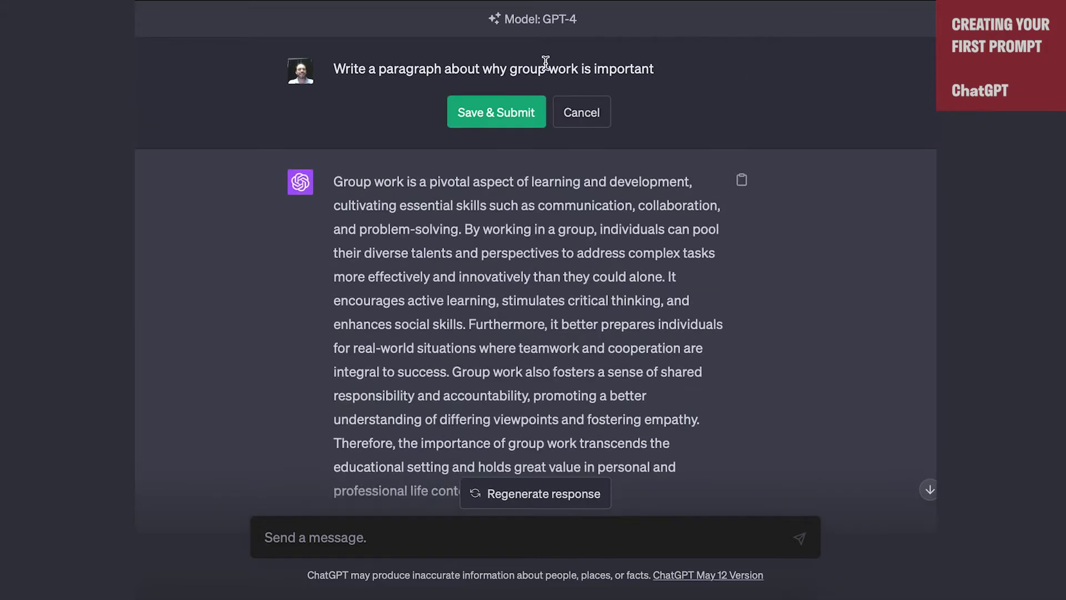
left_click(335, 69)
type("Act liok")
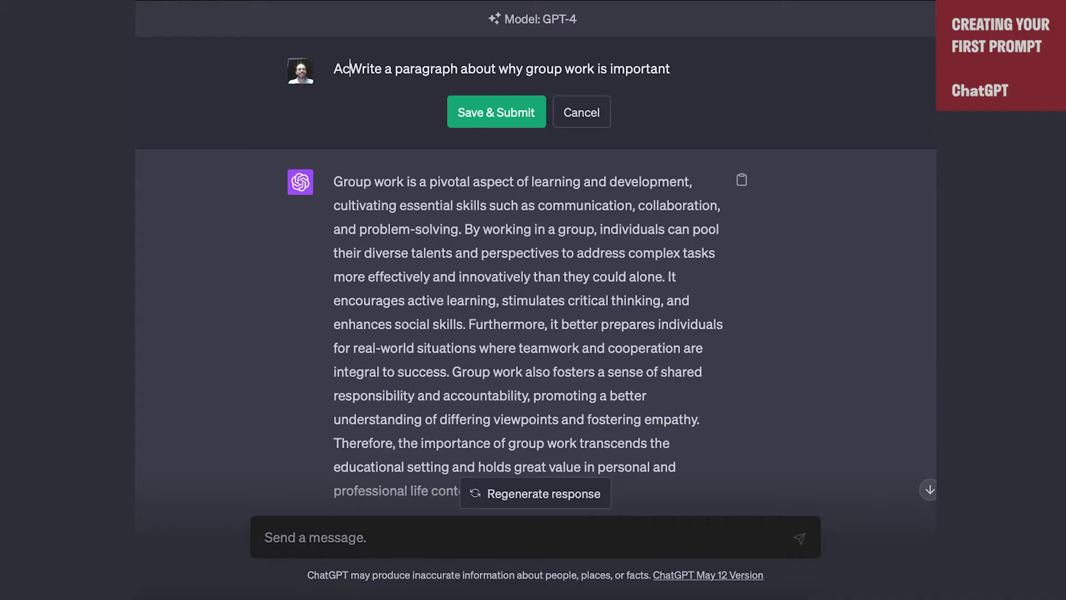
key("BackSpace")
key("BackSpace")
type("ke an experie")
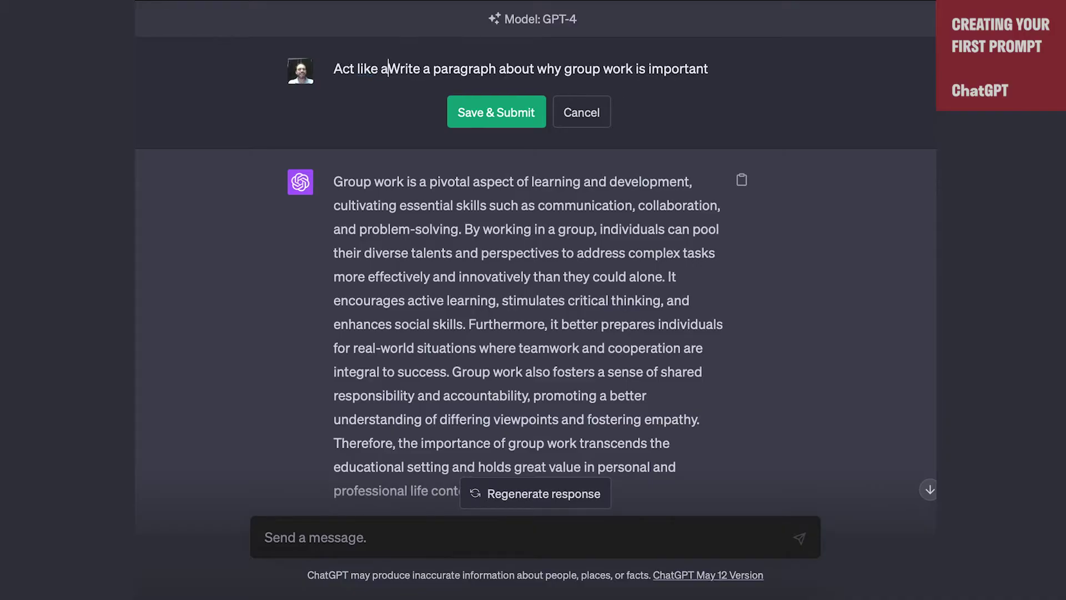
type("nced teacher.")
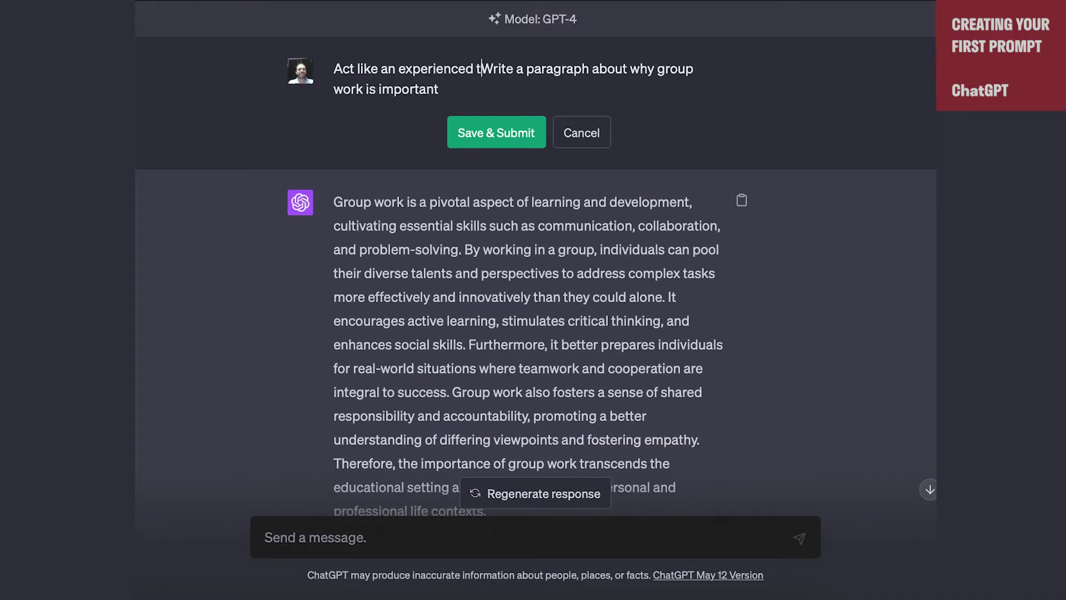
left_click(473, 134)
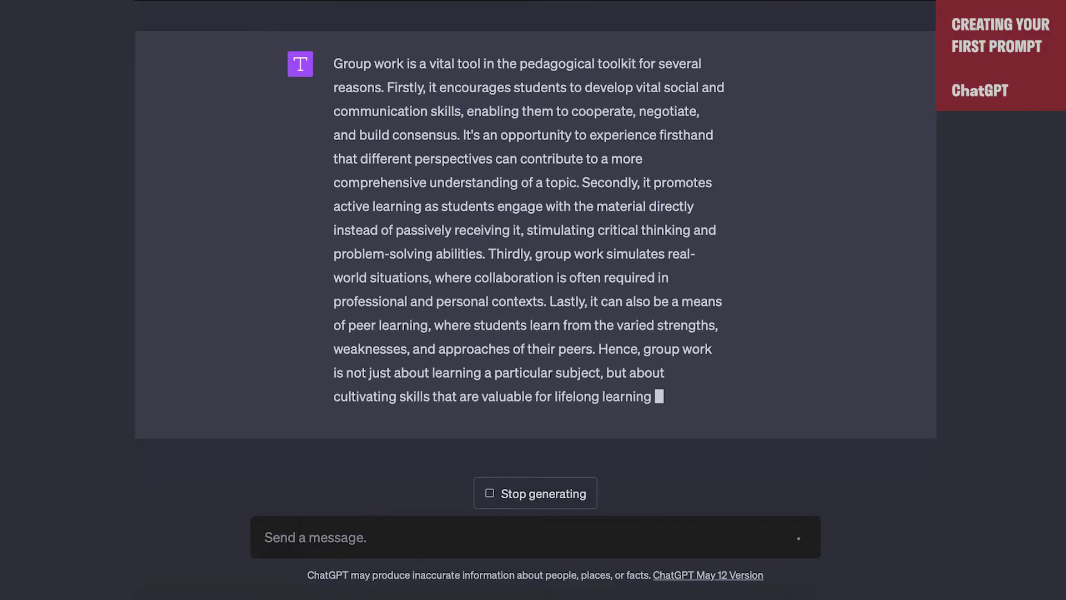
Append "Make the writing engaging but smart. Make sure there is an example." to the sent prompt and resubmit it.
scroll(523, 99, "up", 2)
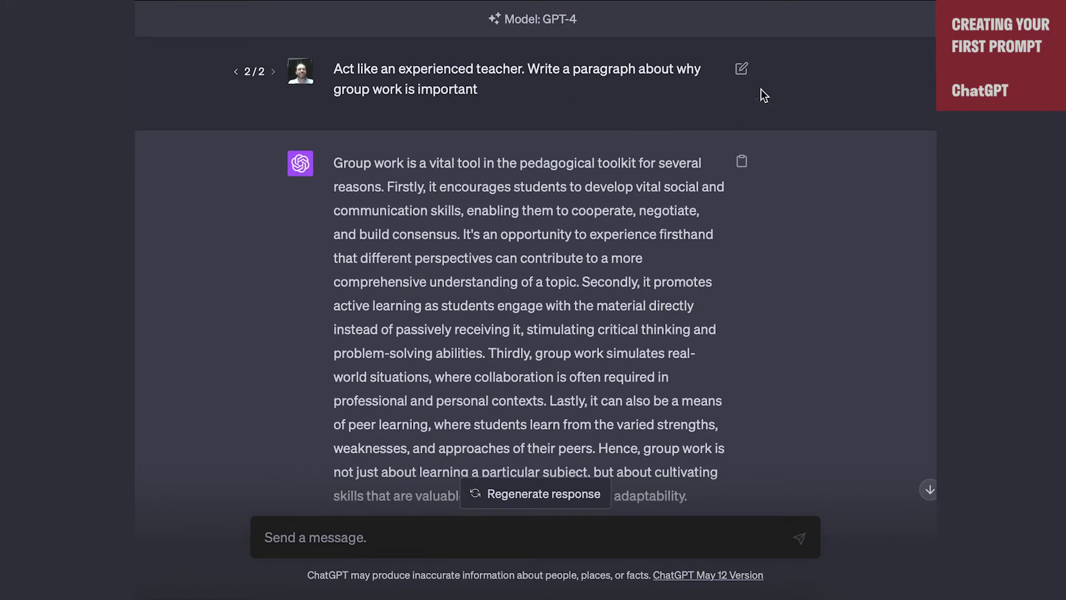
left_click(742, 69)
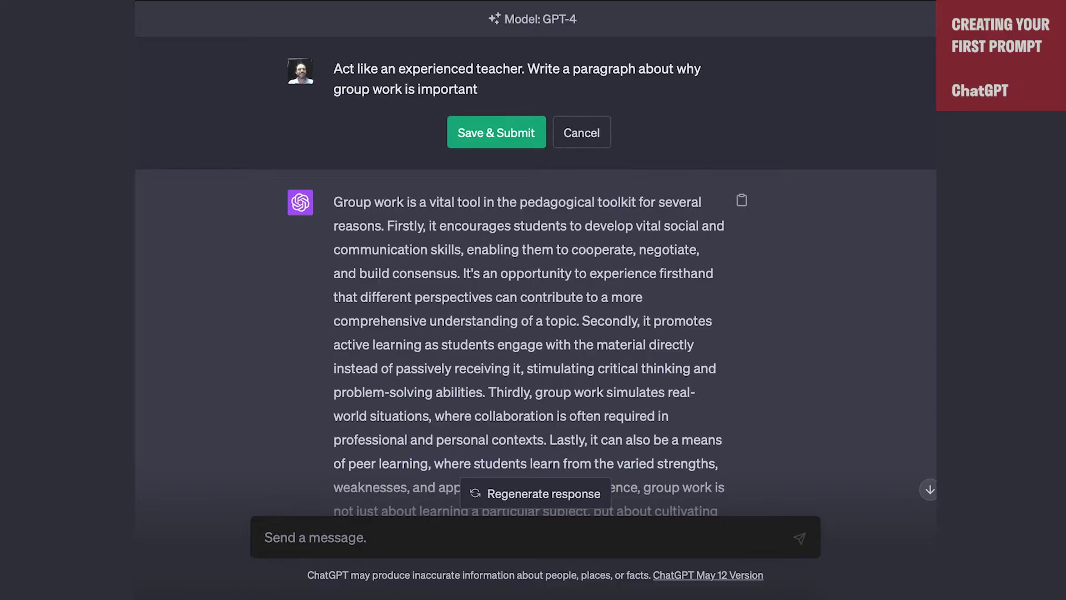
type("Make the writing enga")
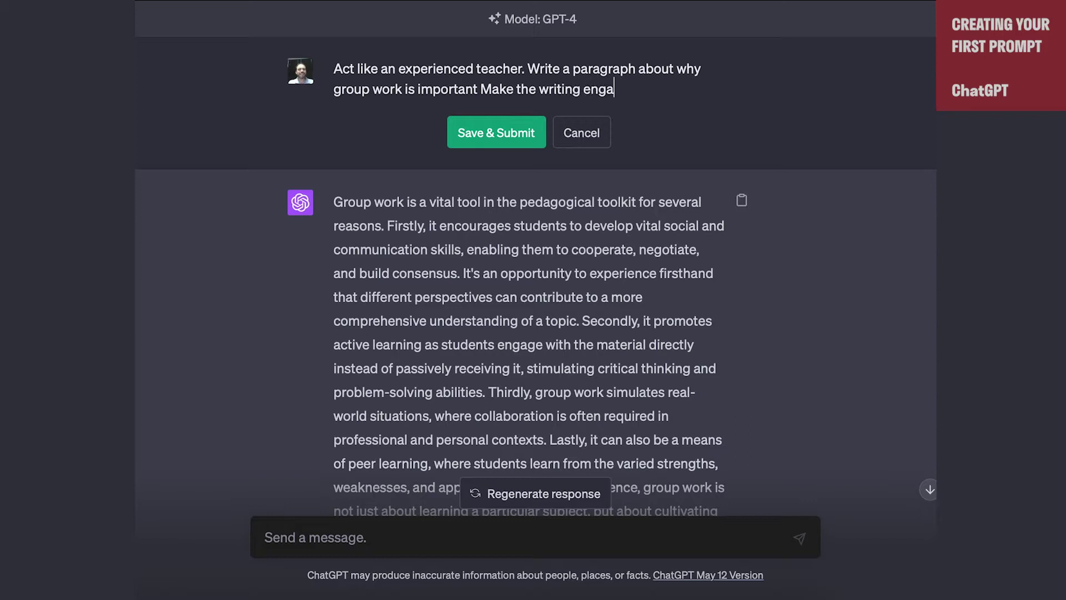
type("ging but smart.")
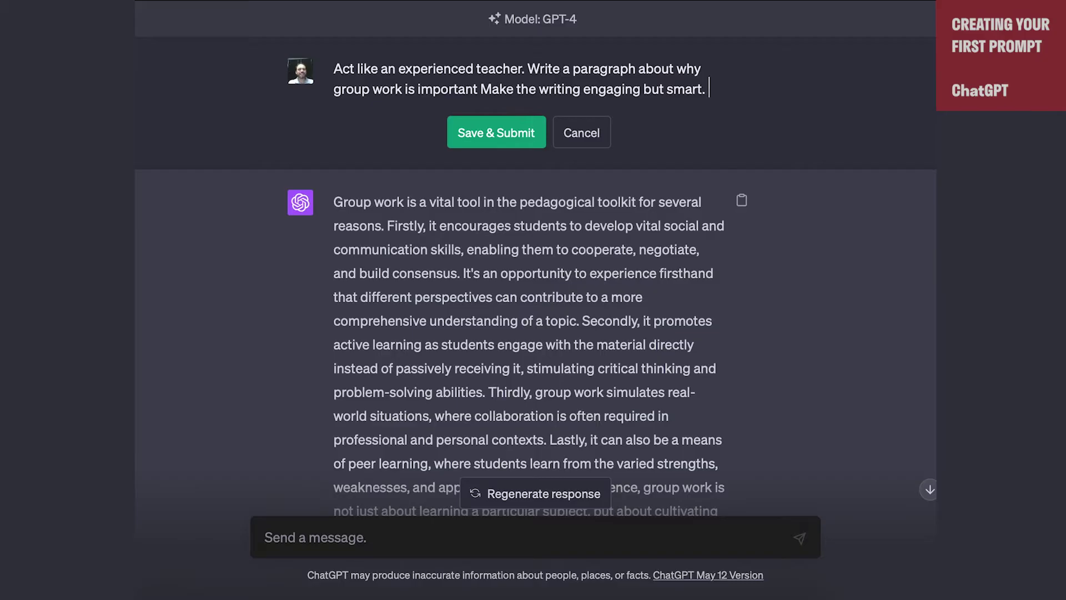
type("Make su")
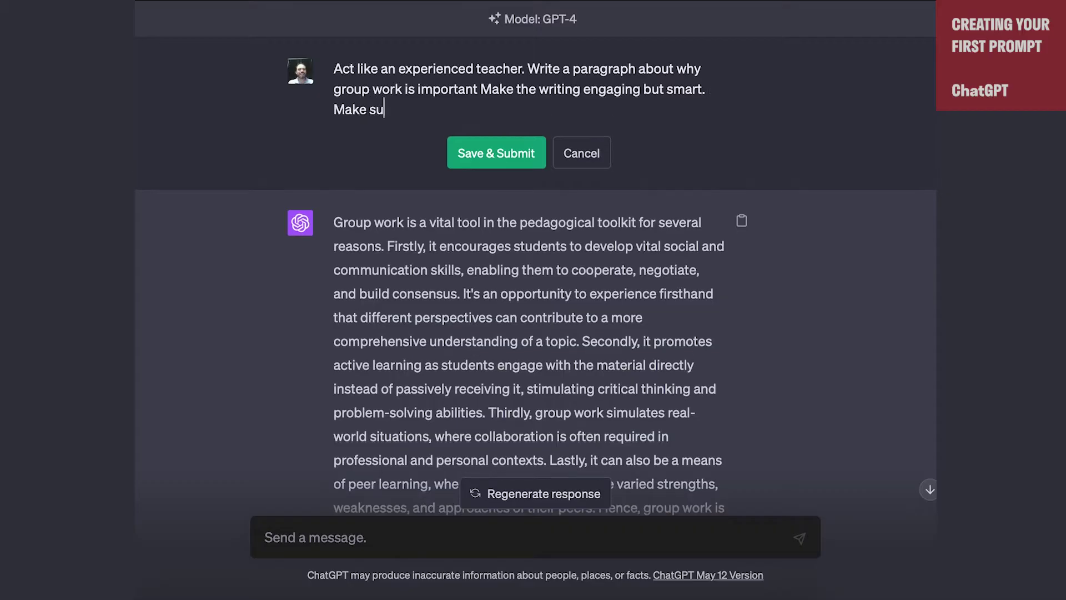
type("re there is an example.")
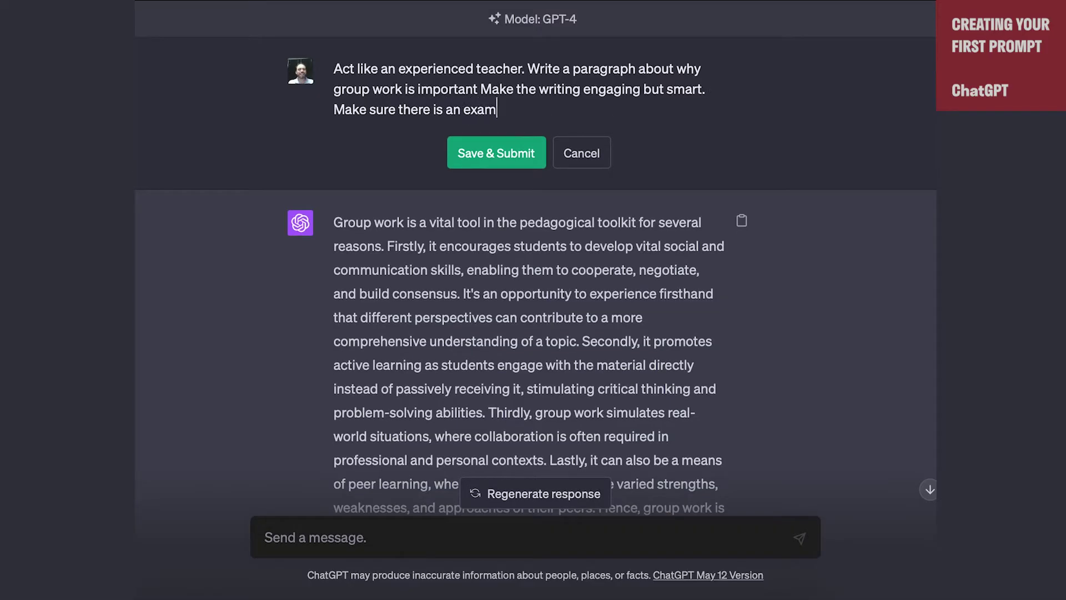
left_click(496, 162)
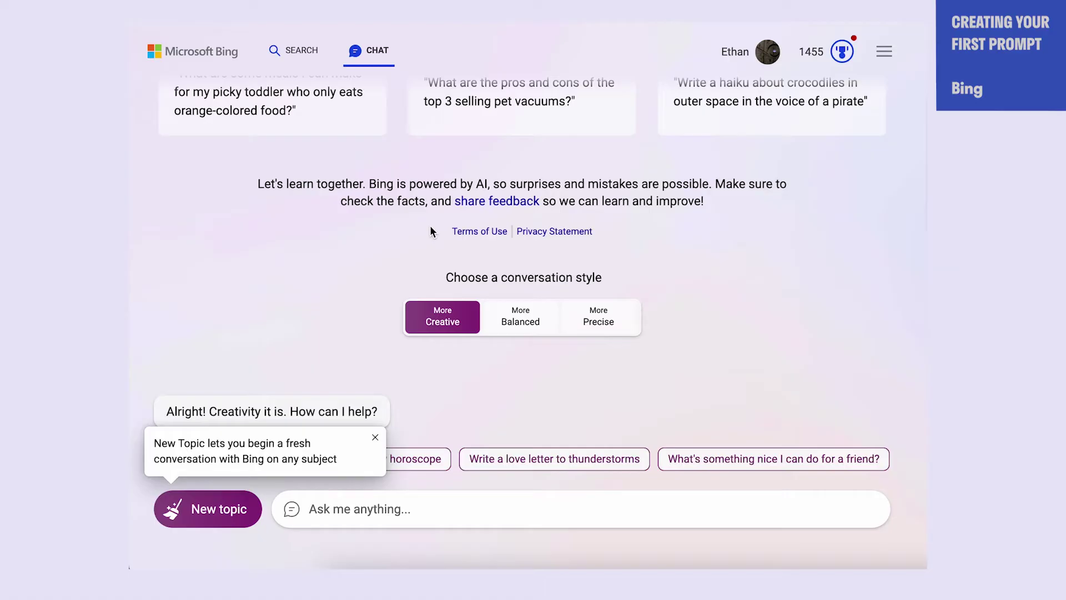
Switch to Bing chat and enter the same experienced-teacher prompt about why group work is important, engaging but smart, with an example.
left_click(506, 512)
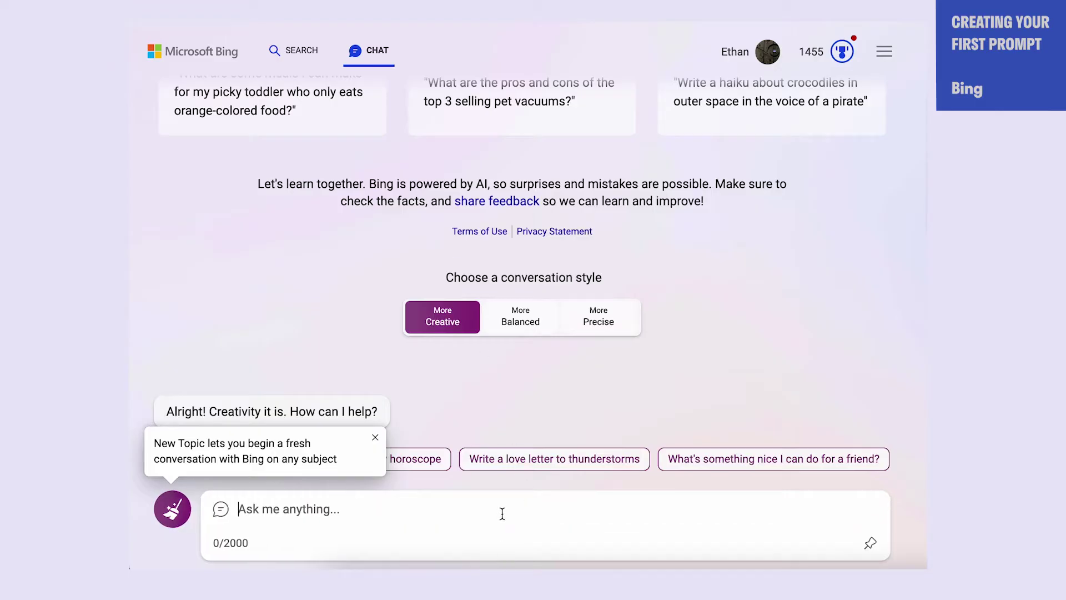
type("v")
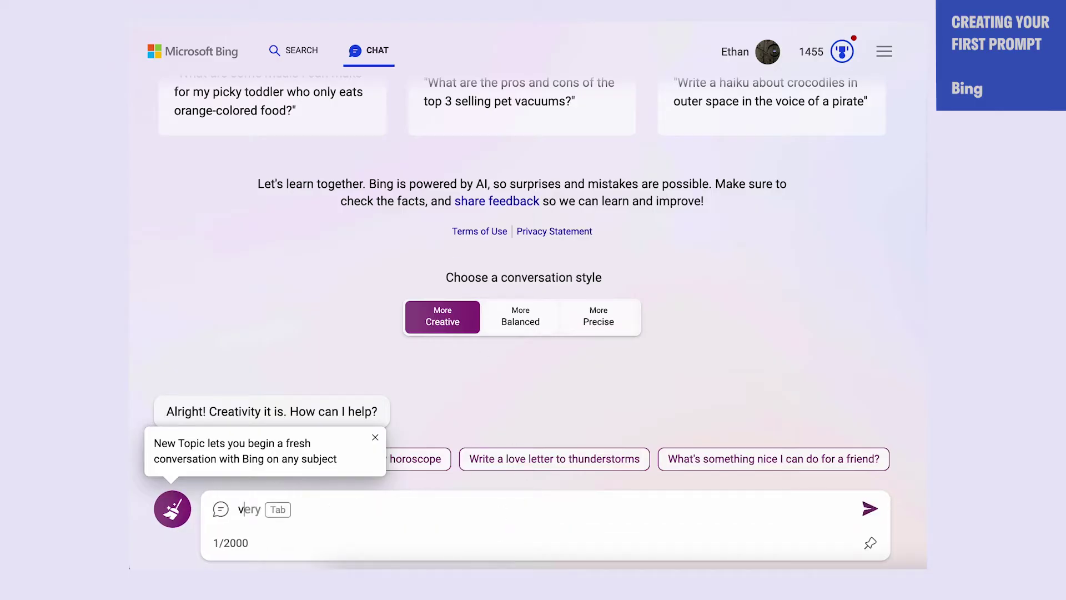
key("BackSpace")
type("Act like an experienced teacher. Write a paragraph about why group work is important Make the writing engaging but smart. Make sure there is an example.")
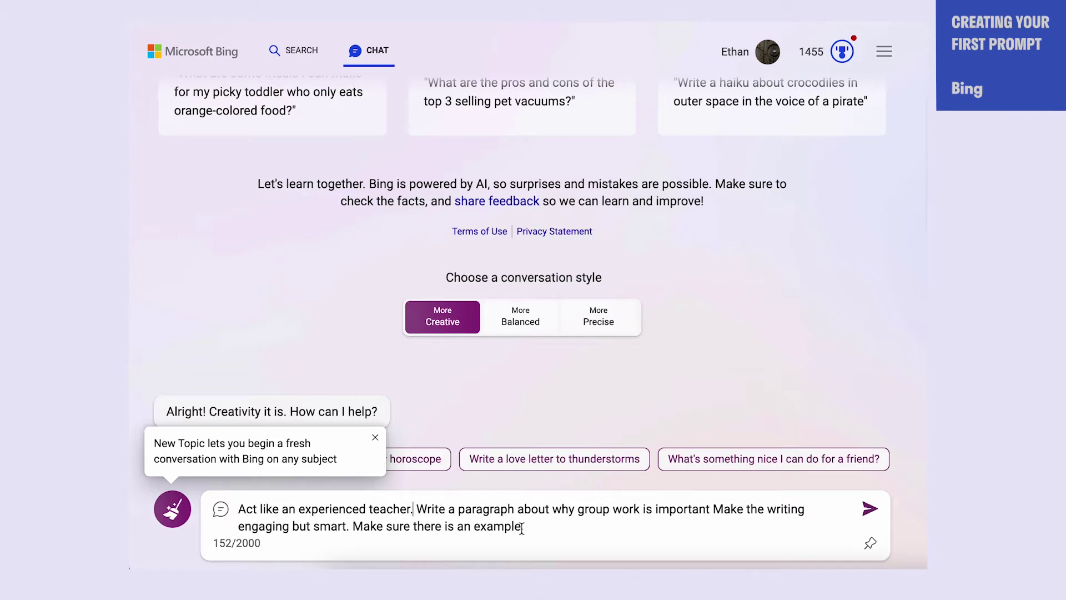
Insert "Look up the academic research on group work." after the prompt's first sentence and send the prompt.
left_click(414, 508)
type("Look uop t")
key("BackSpace")
key("BackSpace")
key("BackSpace")
key("BackSpace")
type("p the academic research on group")
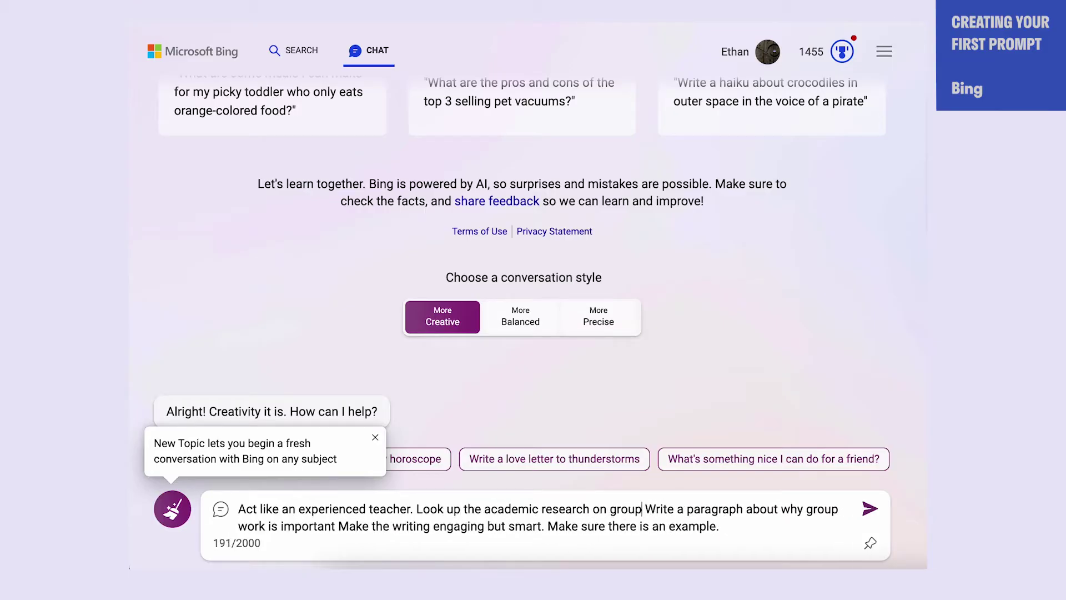
type(" work.")
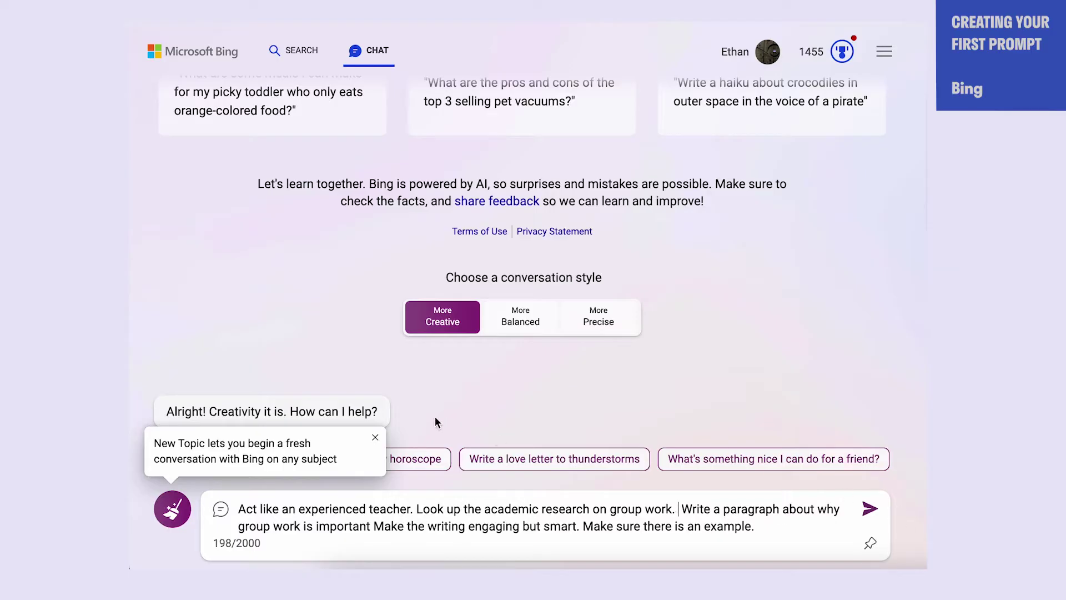
left_click(376, 437)
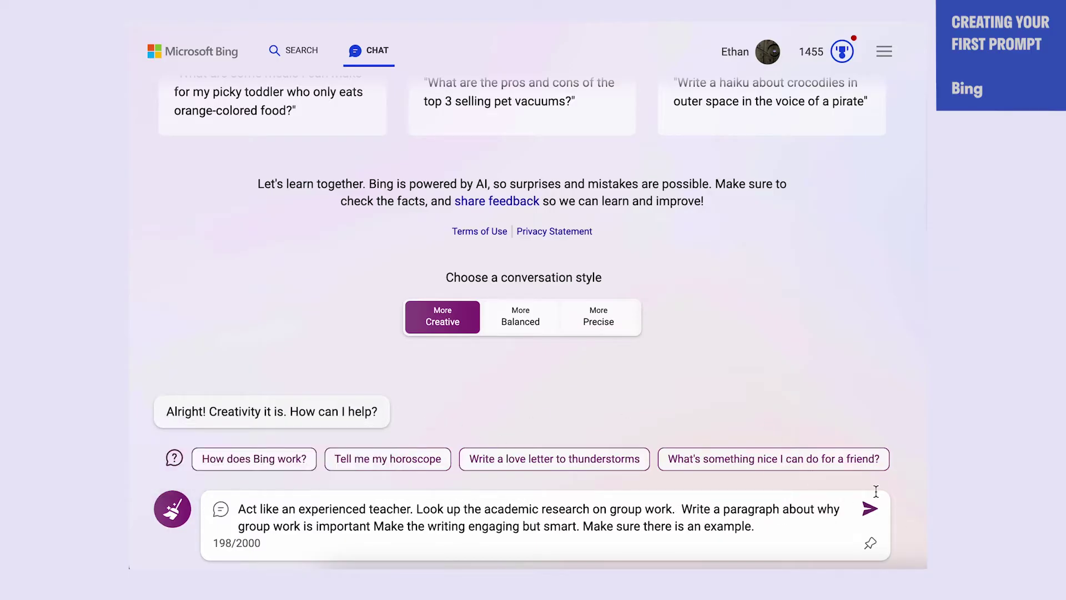
left_click(870, 509)
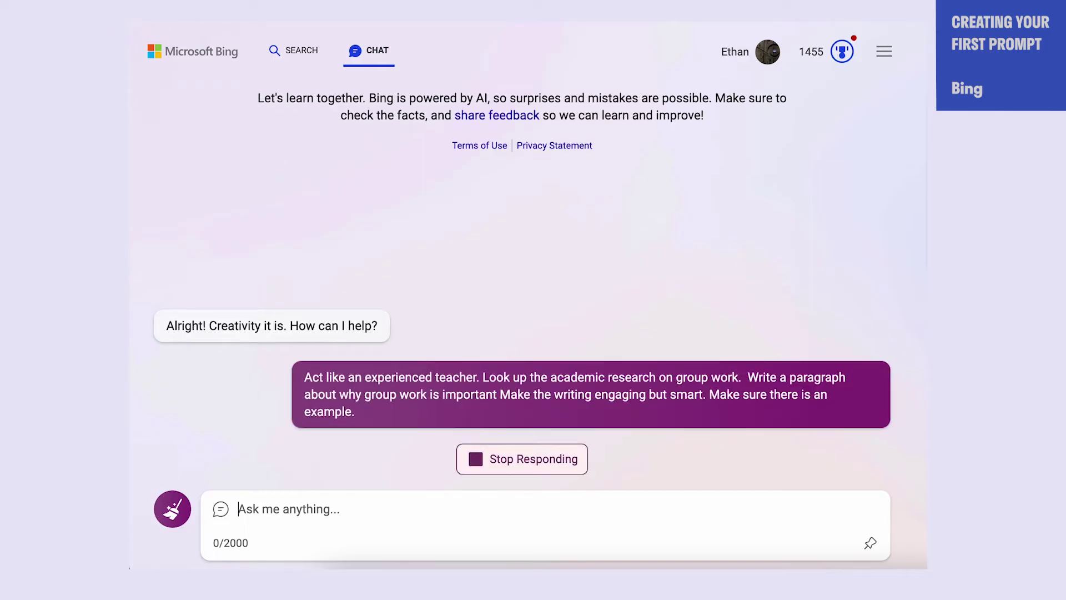
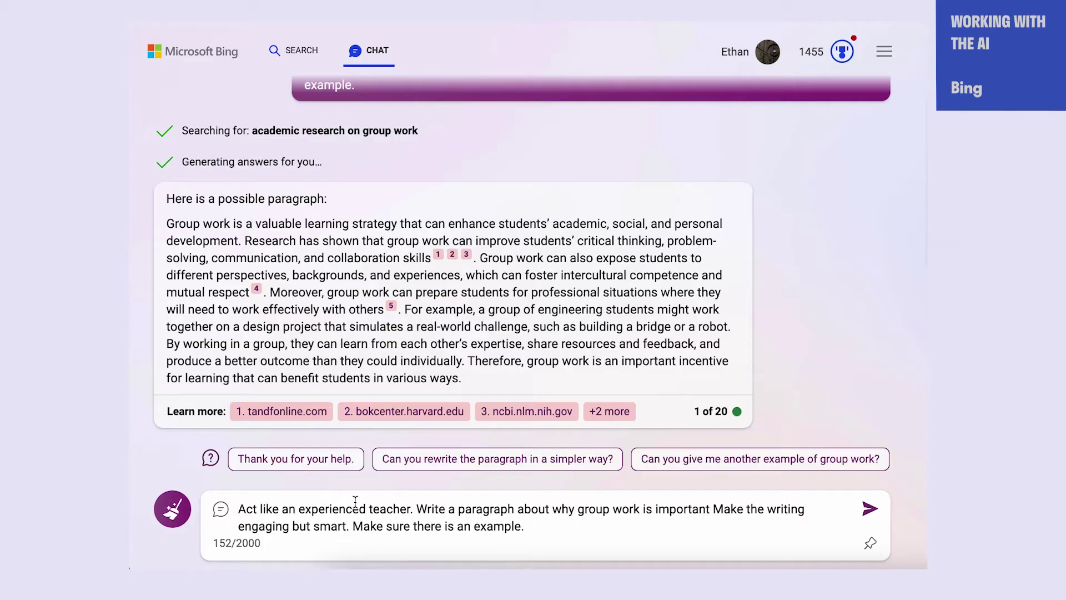
Extend the teacher prompt with "Make the following points: group work allows students to support each other, group work needs to be carefully designed" and send it.
type("ke th")
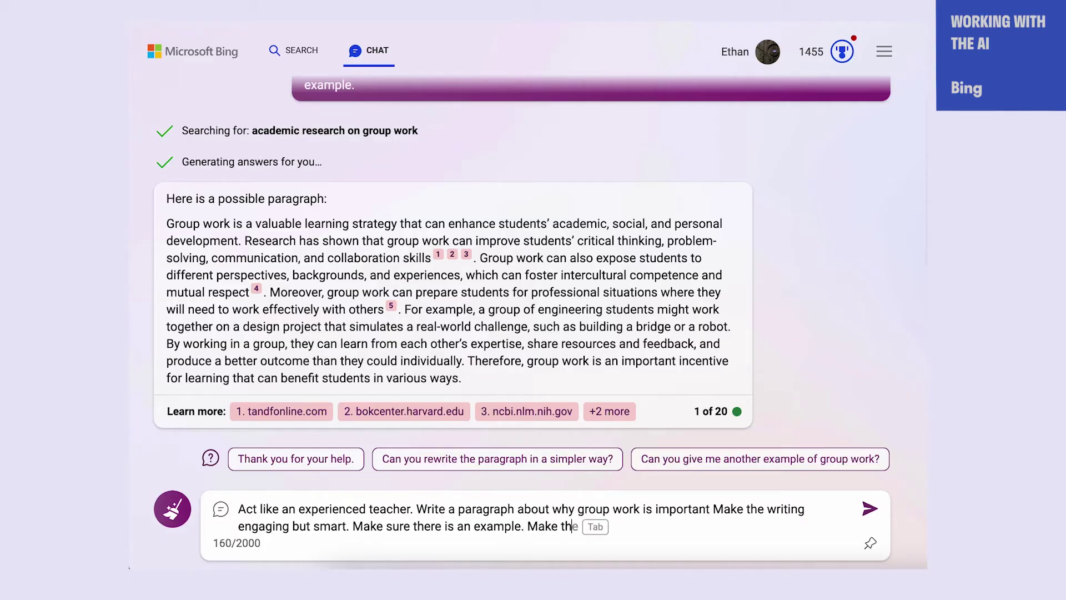
type("e following points: group work allows students to support each other, group work needs to be caregu")
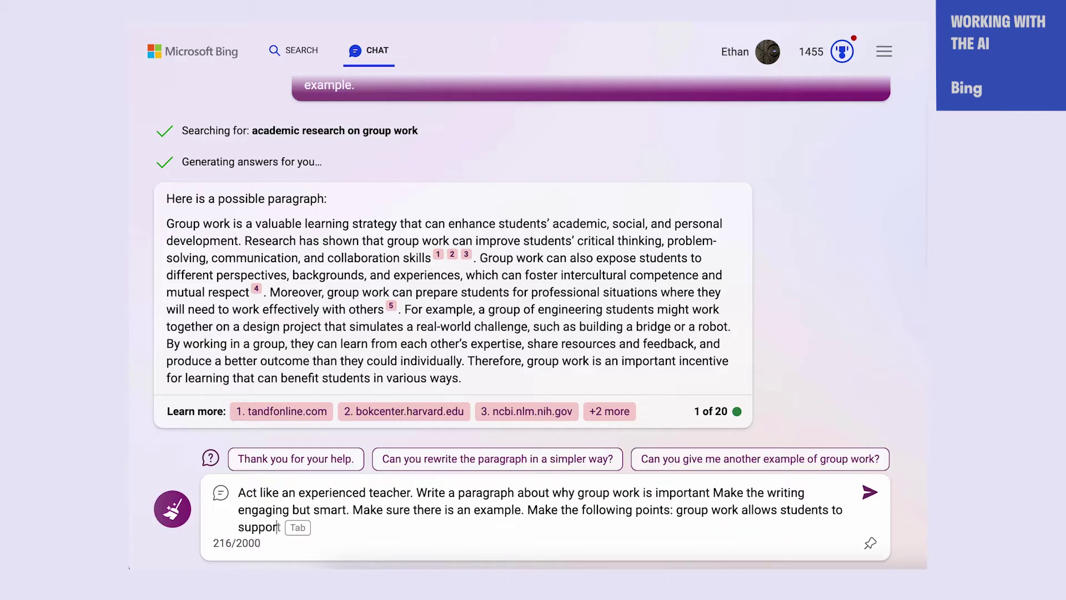
key("BackSpace")
key("BackSpace")
type("fully designed")
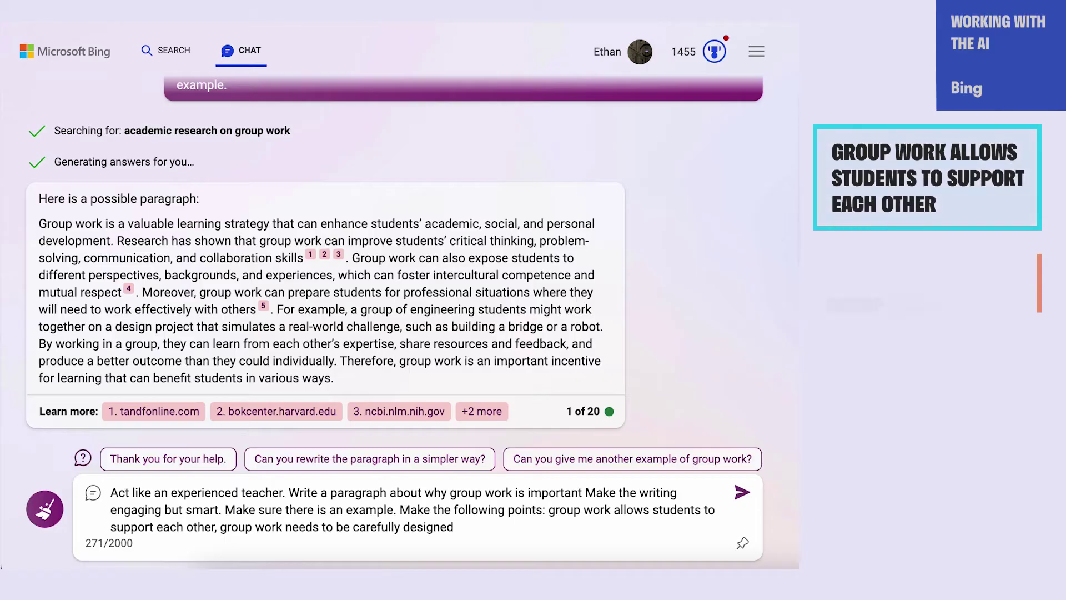
key("Return")
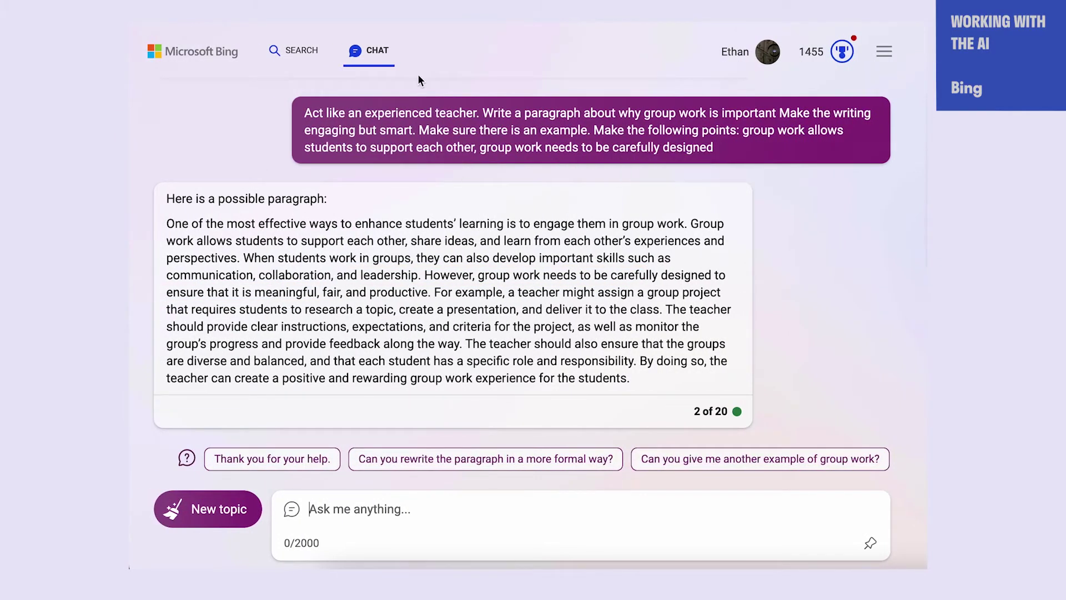
Copy the last sent prompt and paste it into the message box as a new message.
triple_click(430, 114)
key("ctrl+c")
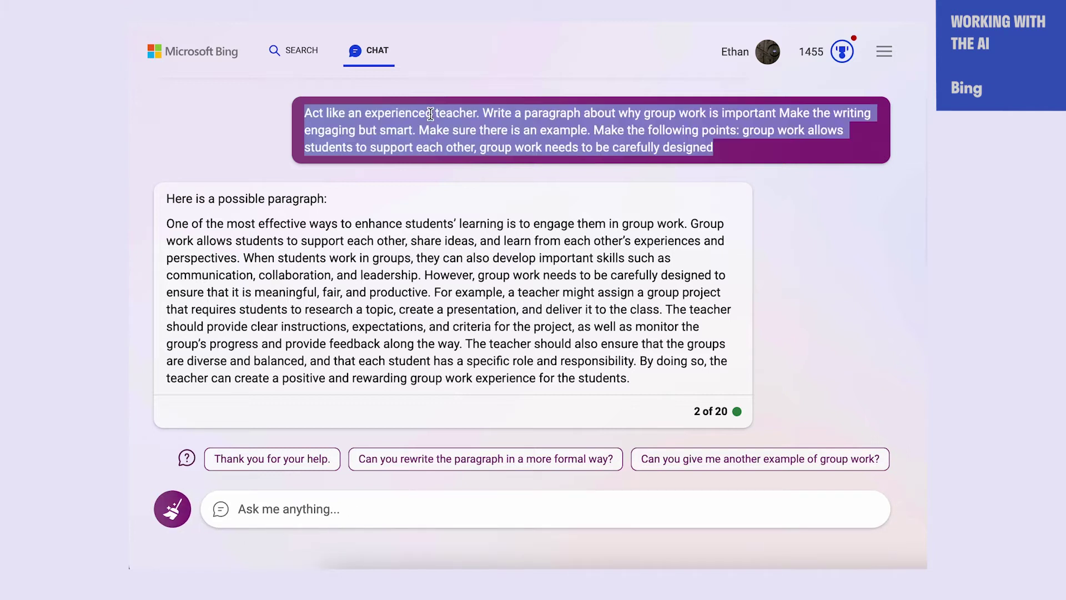
mouse_move(367, 542)
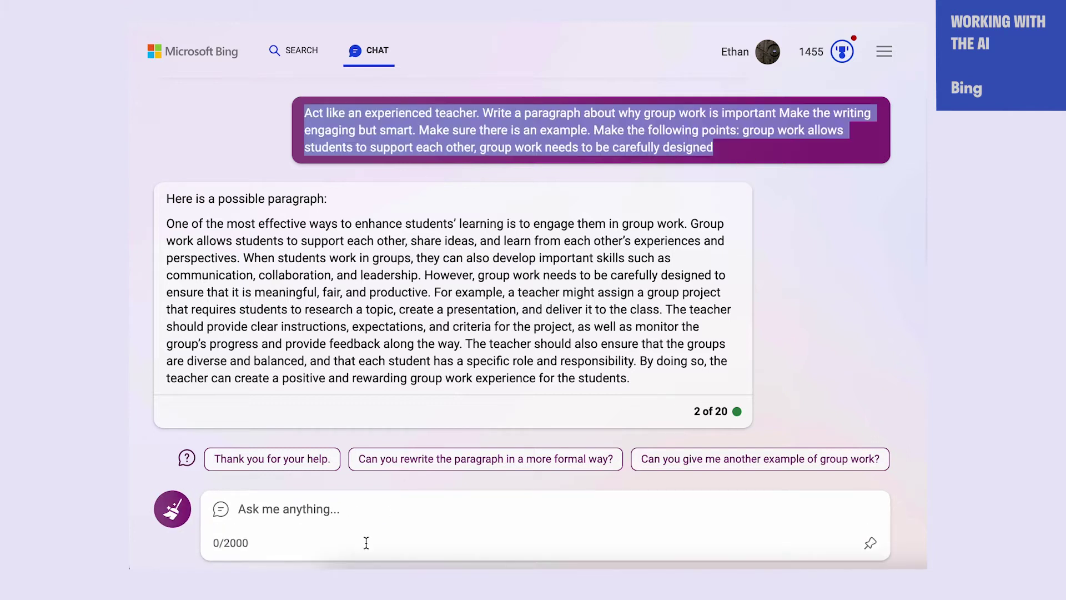
left_click(332, 506)
key("ctrl+v")
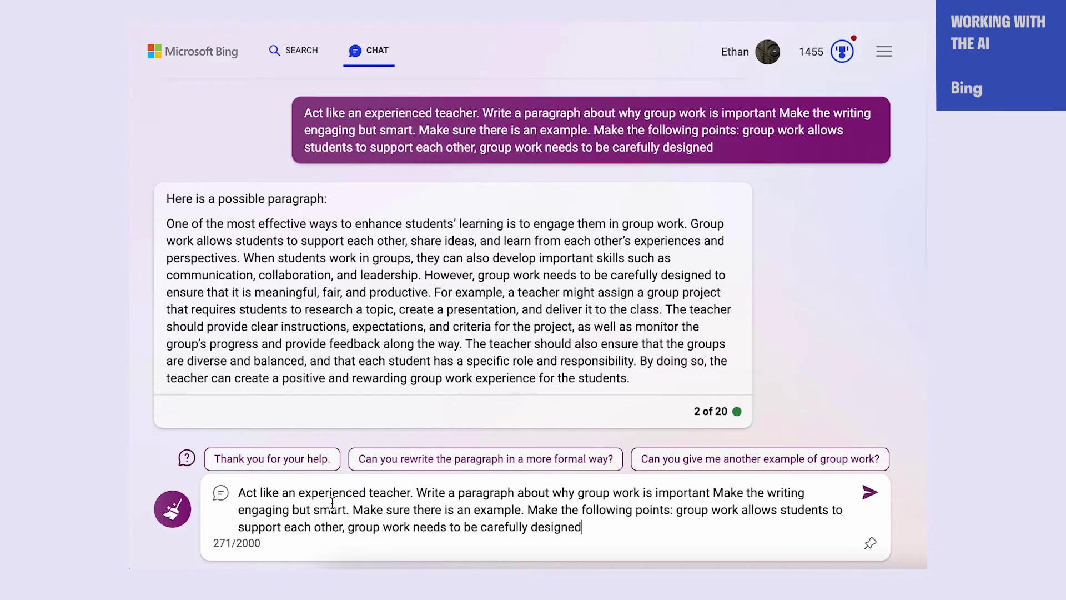
Append "Follow these steps: 1. Outline the paragraph 2. improve the outline 3. write the paragraph" as separate lines below the pasted prompt and send it.
key("shift+Return")
key("shift+Return")
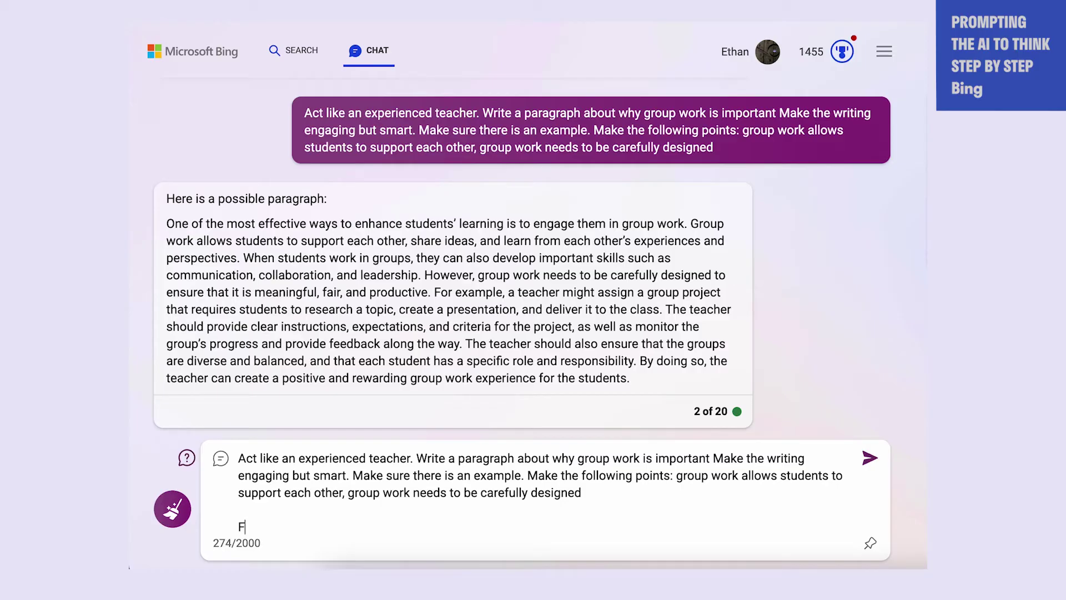
type("hese steps:")
key("shift+Return")
type("1. Ou")
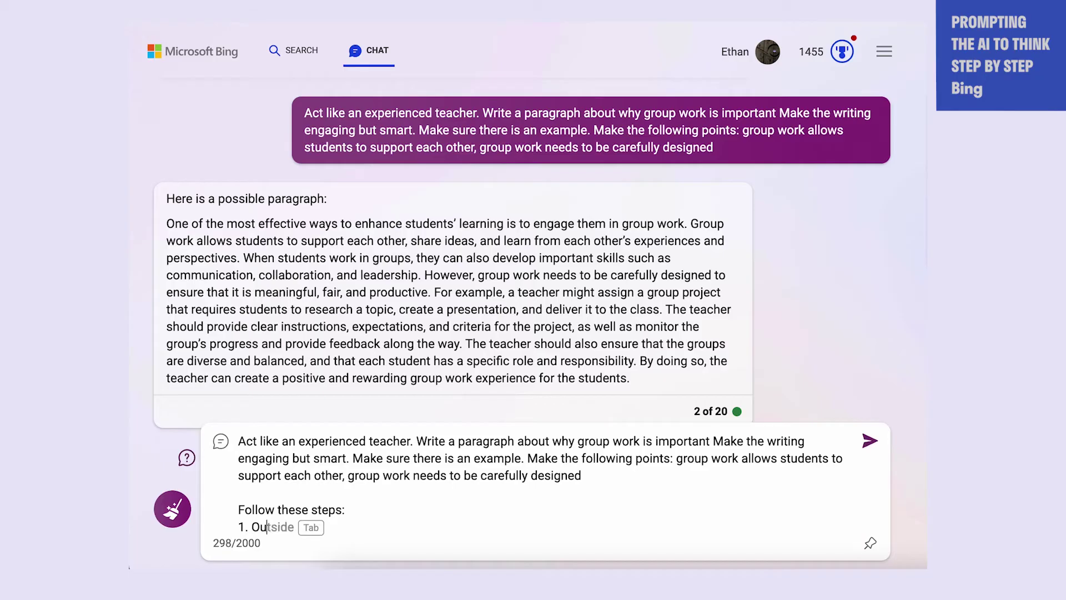
type("tline the paragraph")
key("shift+Return")
type("2. improve the outline")
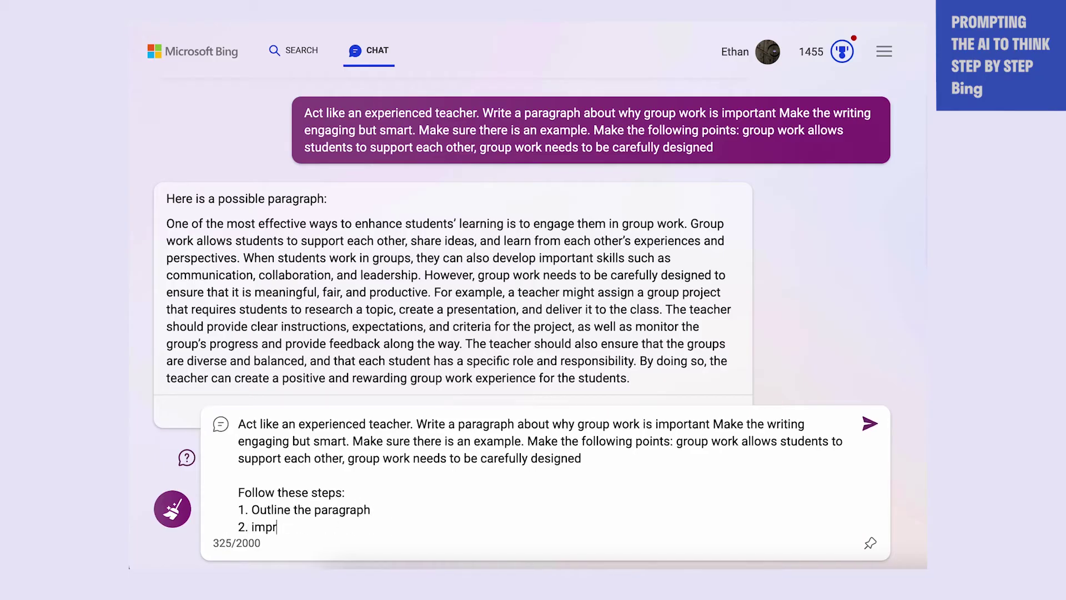
key("shift+Return")
type("3. write the paragraph")
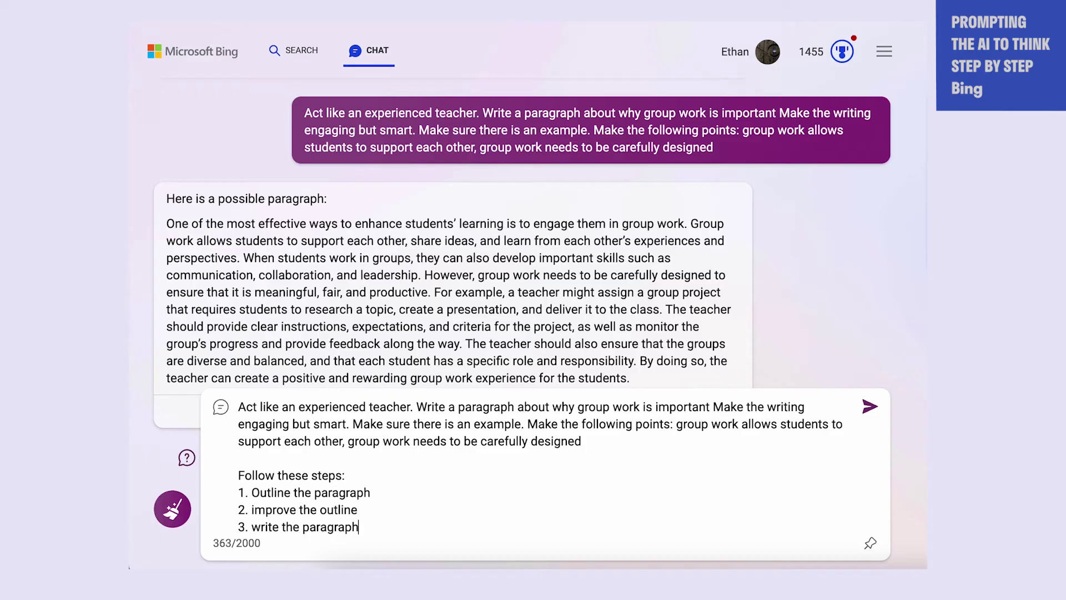
key("Return")
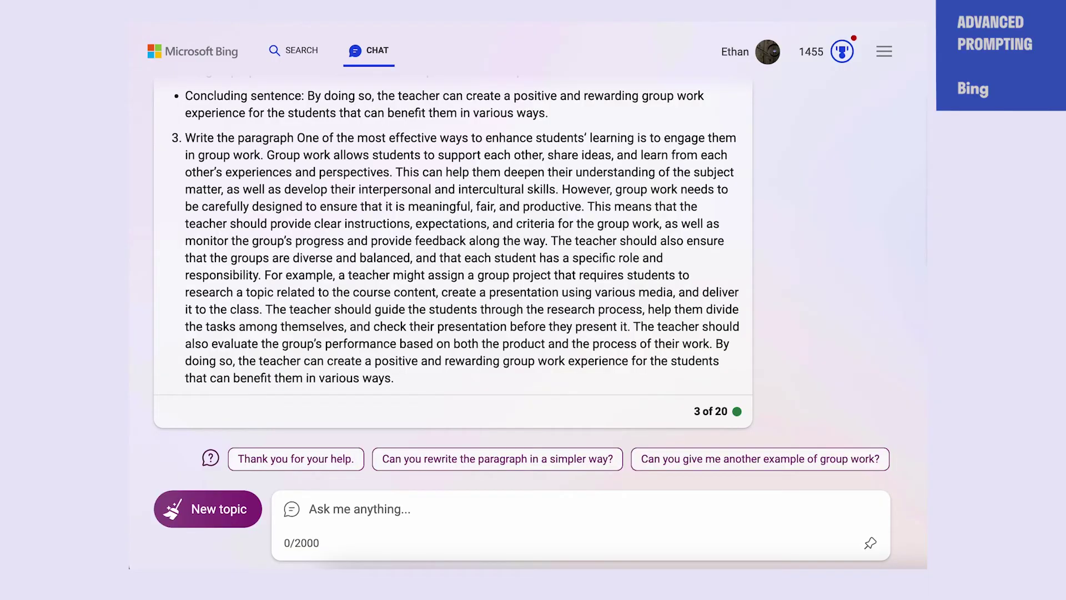
Send the follow-up "Expand the second point more", and after the reply send "I don't like the example, can you do a different one".
type("Expand the second point more")
key("Return")
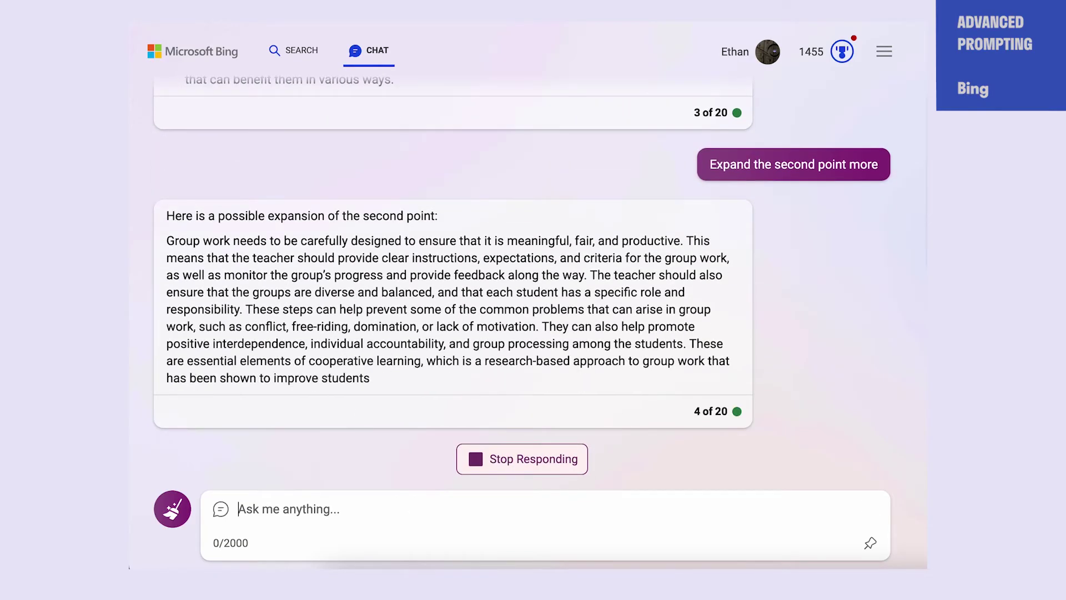
type("I don't like the ex")
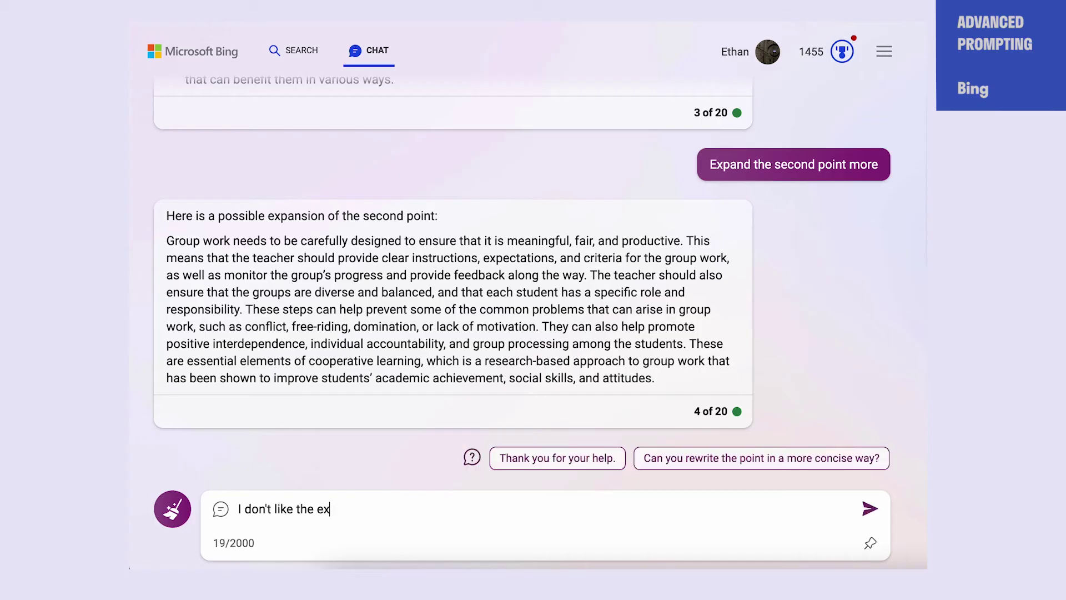
type("ample, can you do a different one")
left_click(874, 510)
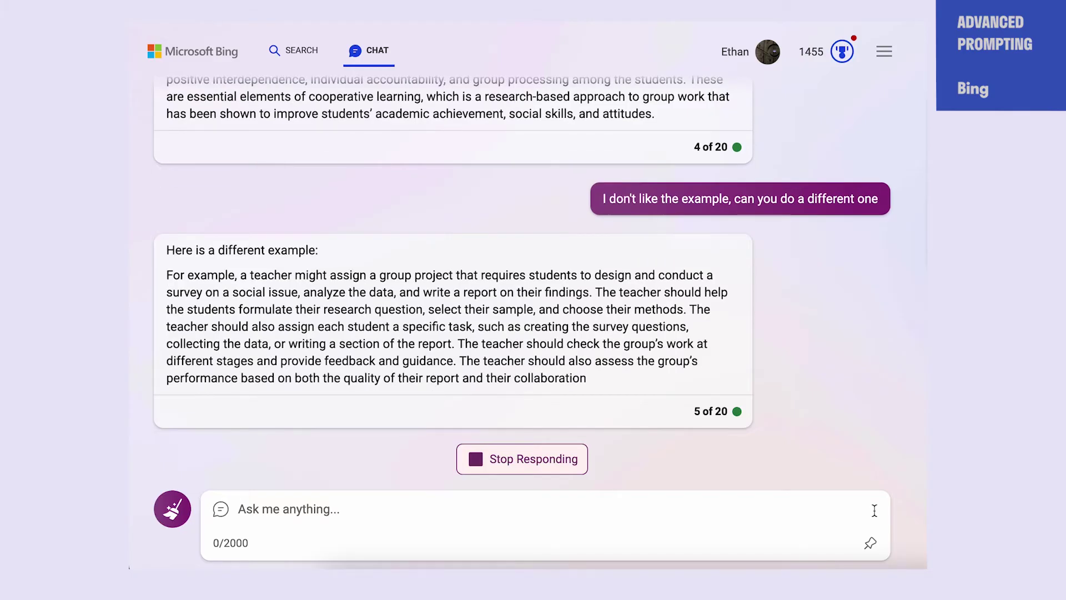
Send the follow-up "add a point about how group work requires teachers to pick whether teams have the same ability level".
type("add a point about how ")
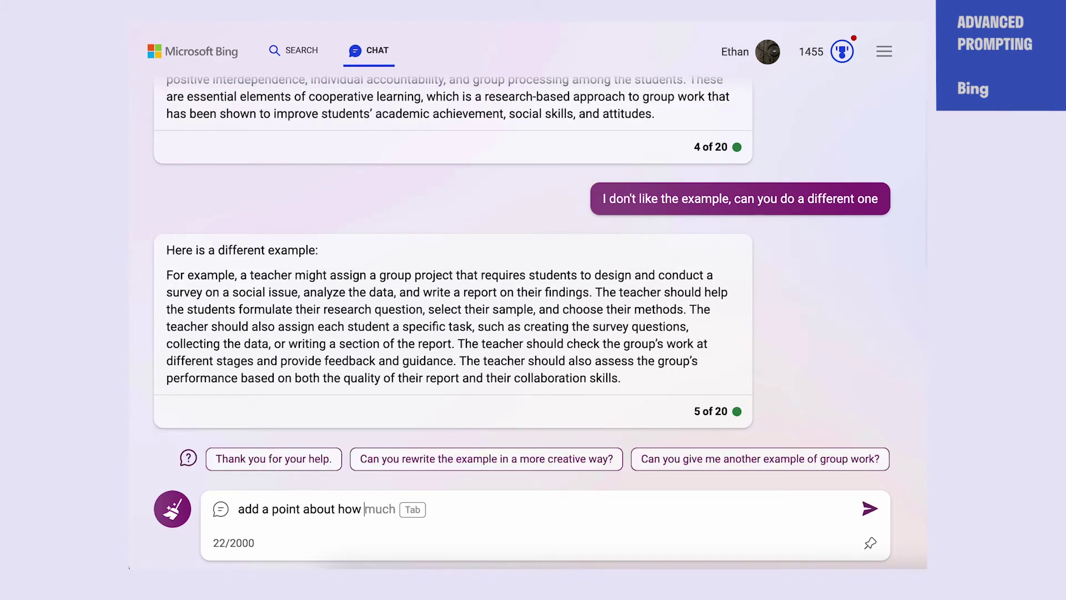
type("group work requires teachers to pick whet")
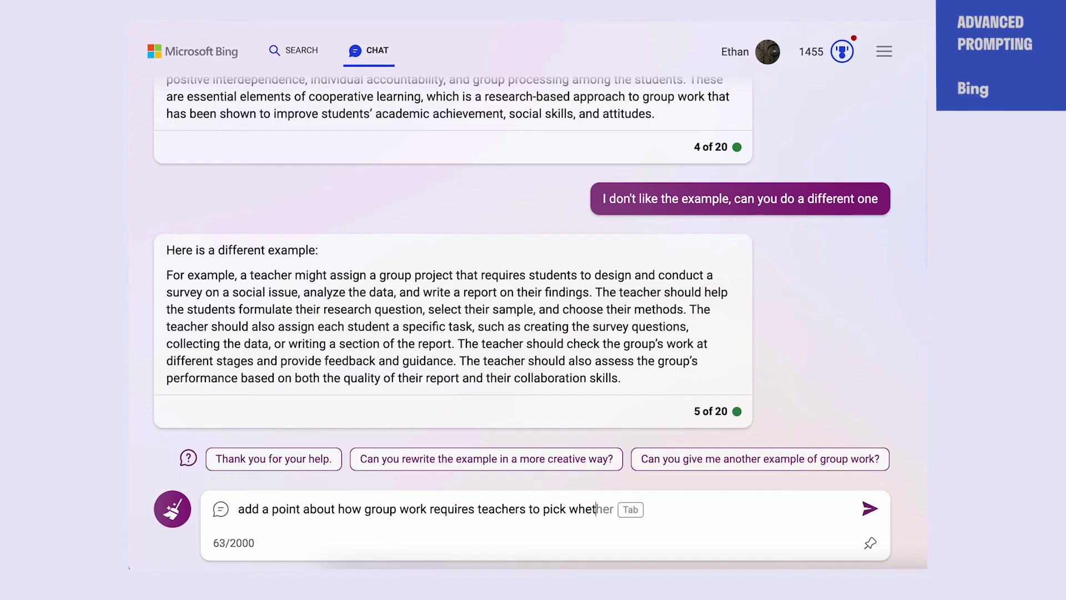
type("her teams have the same ability level")
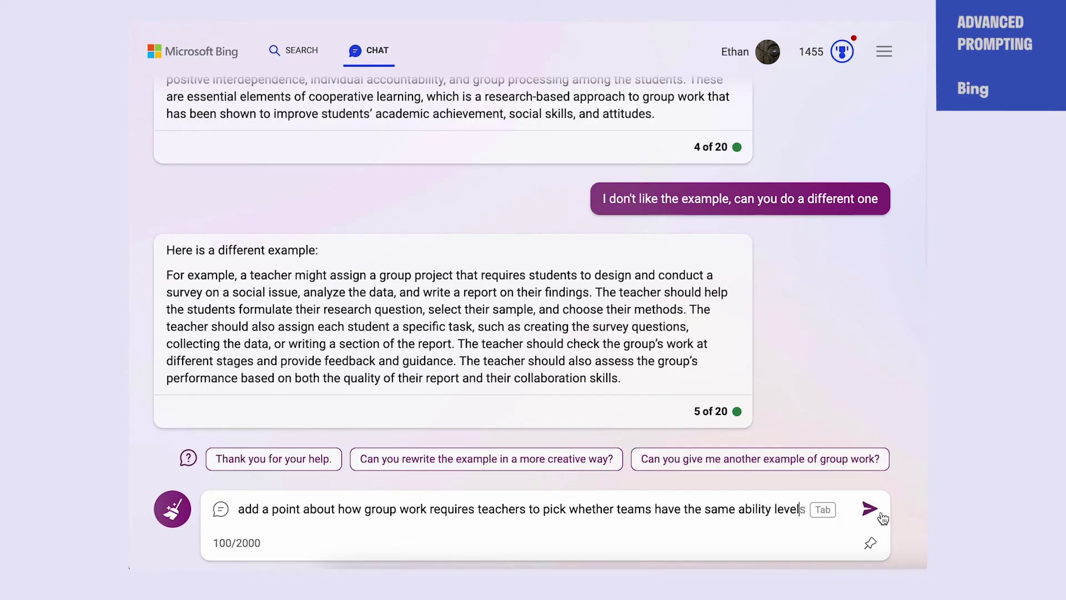
left_click(881, 515)
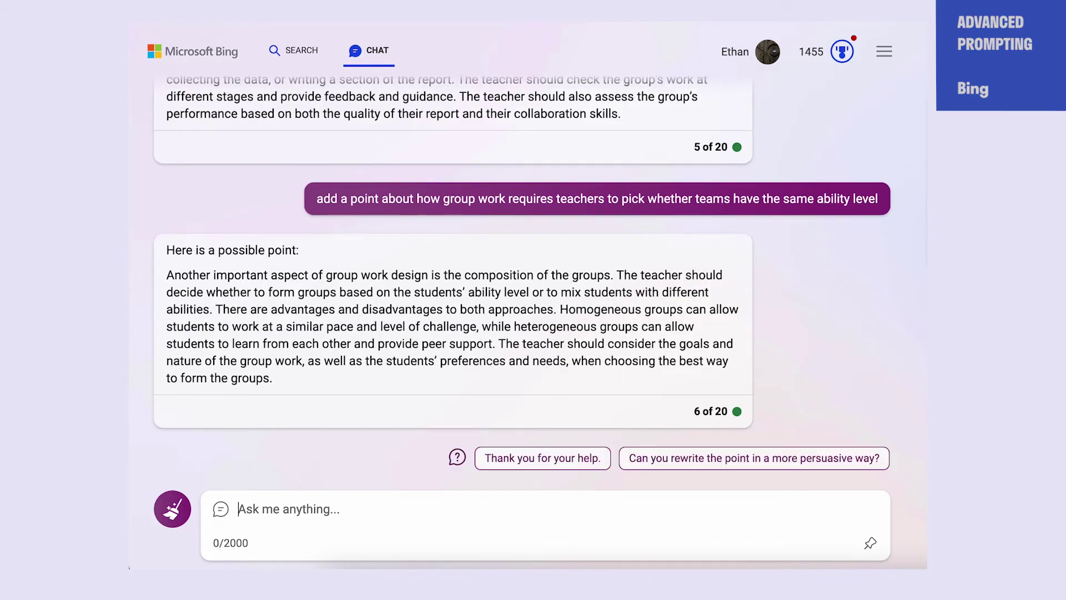
scroll(861, 334, "up", 10)
scroll(862, 339, "up", 5)
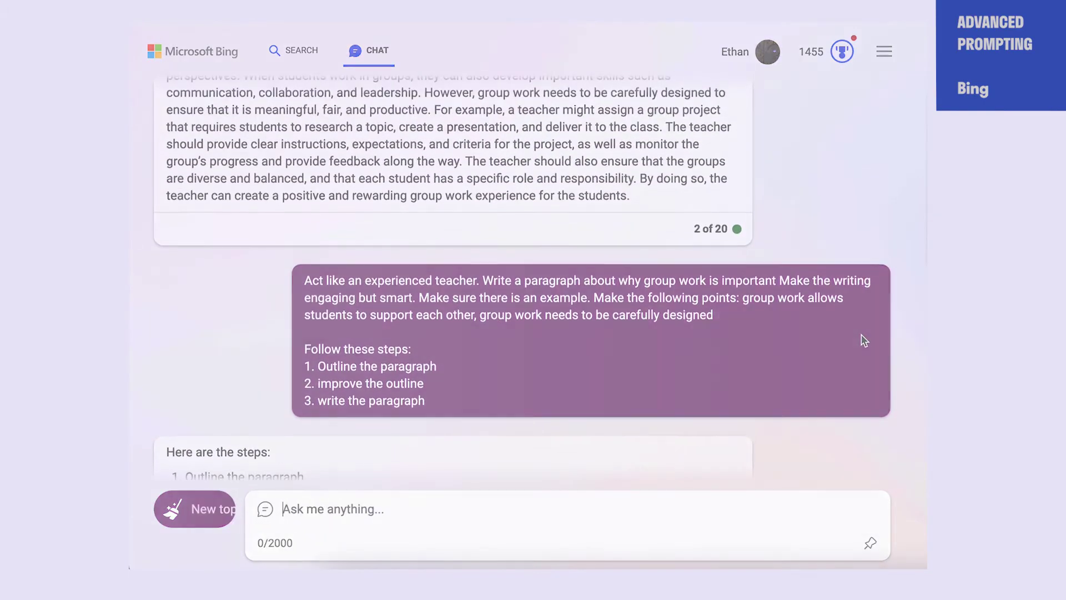